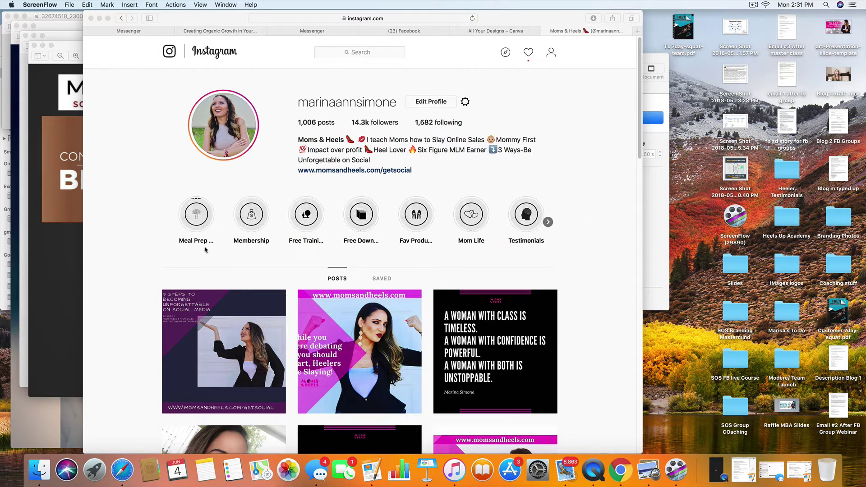
Bring Safari forward and scroll the Instagram story highlights row forward, then back to its start
left_click(549, 223)
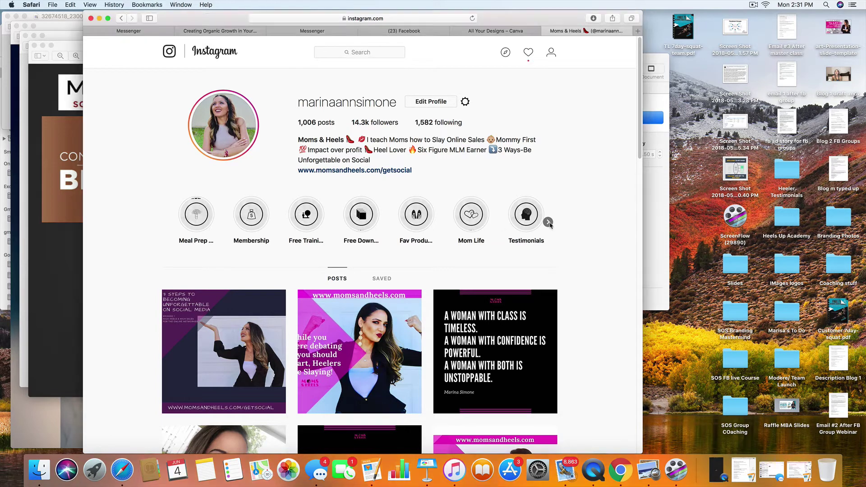
left_click(548, 223)
left_click(549, 223)
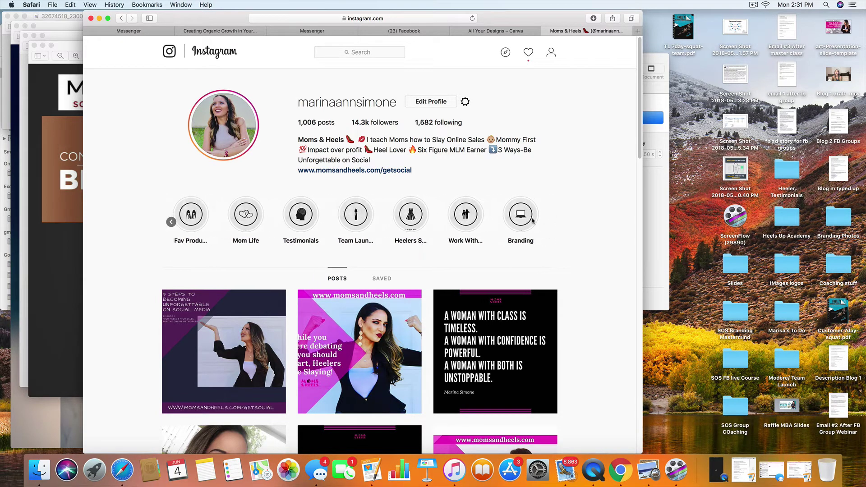
left_click(171, 223)
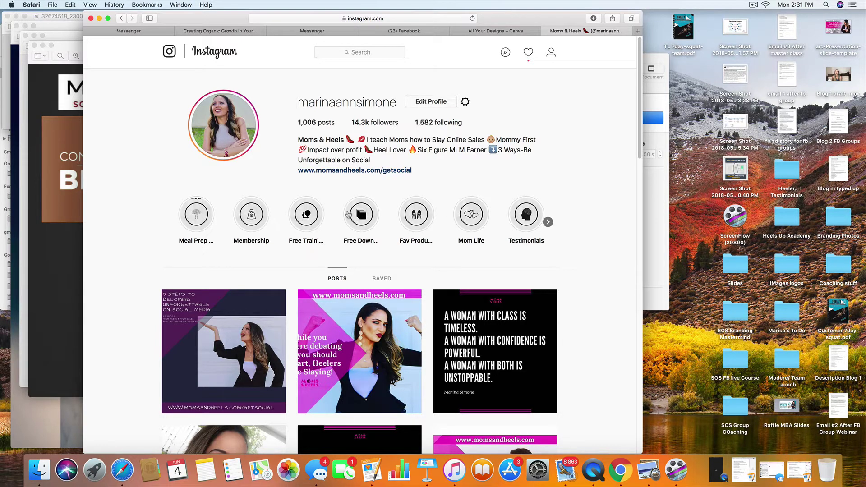
Close the extra Facebook and Messenger tabs and return to the Moms & Heels Instagram profile
left_click(393, 31)
left_click(363, 31)
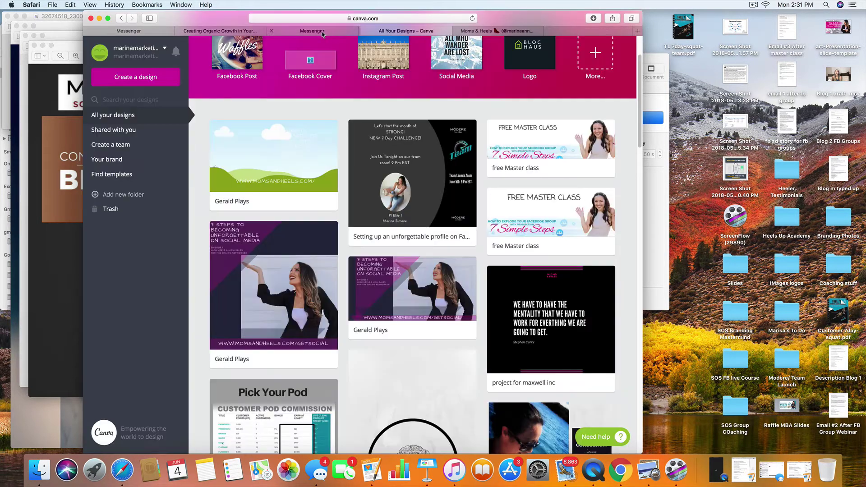
left_click(315, 32)
left_click(313, 31)
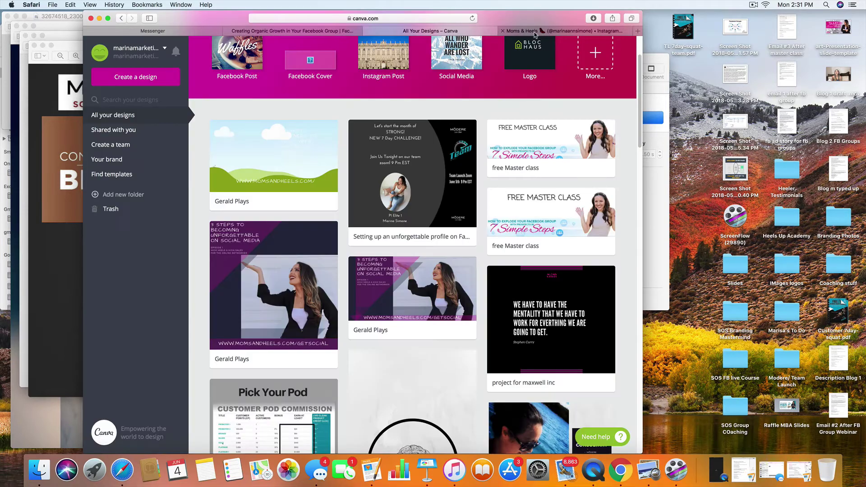
left_click(536, 31)
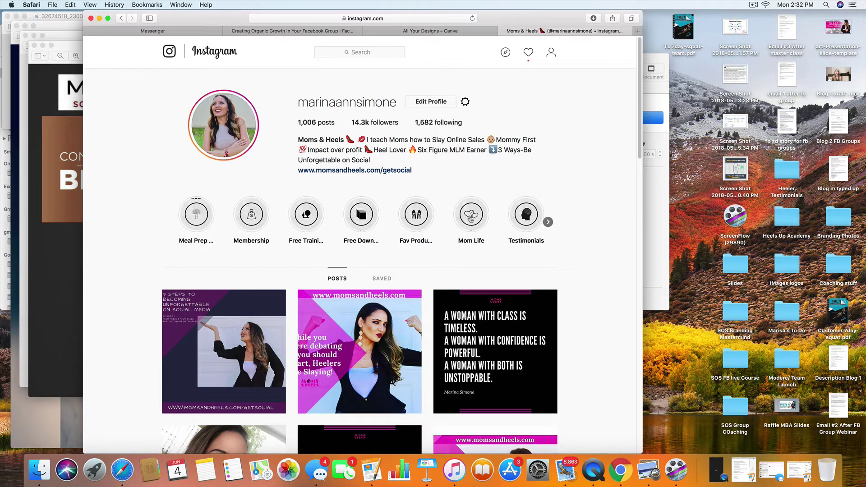
left_click(419, 216)
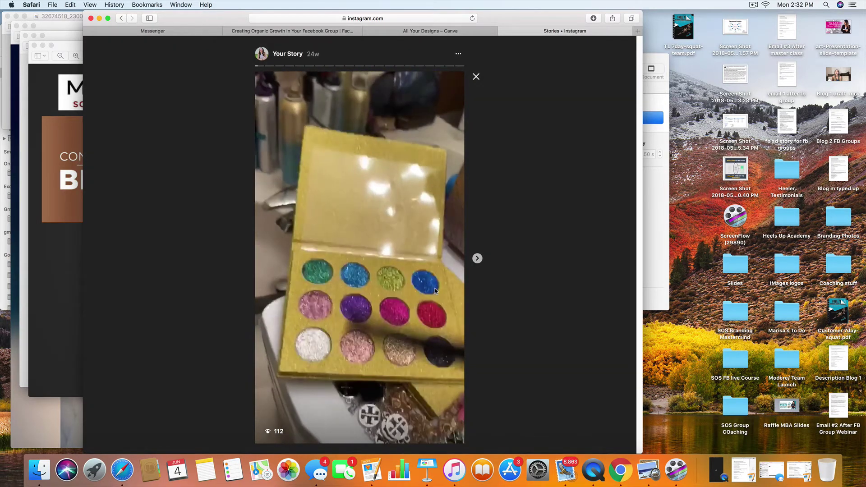
left_click(477, 259)
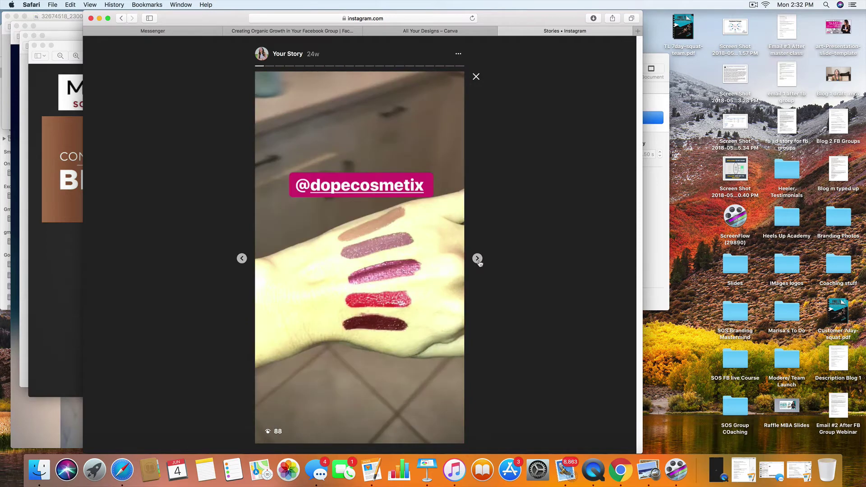
left_click(477, 258)
left_click(477, 258)
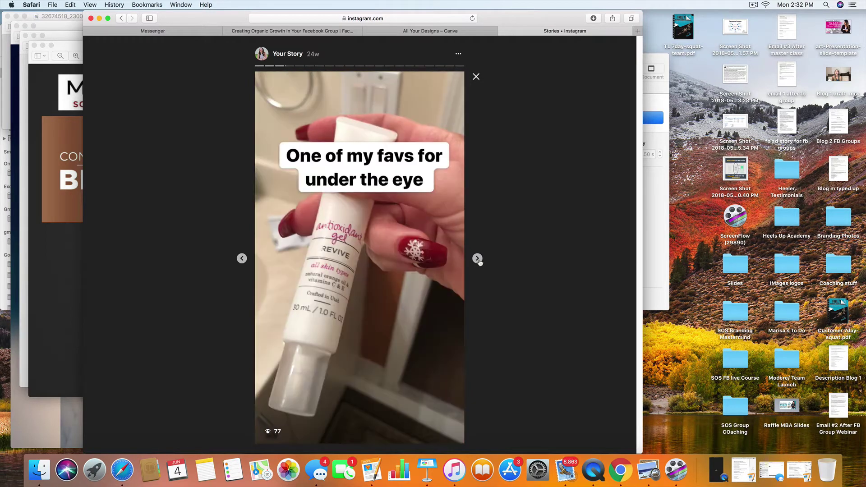
left_click(477, 258)
left_click(478, 259)
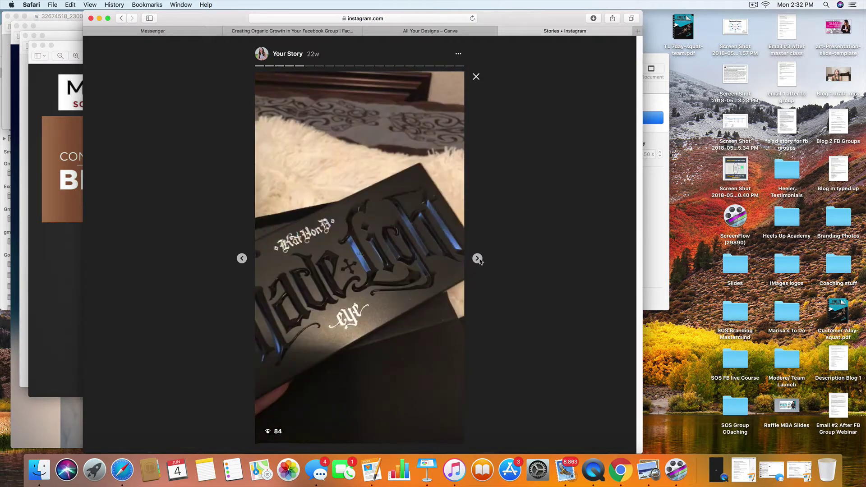
left_click(477, 258)
left_click(477, 258)
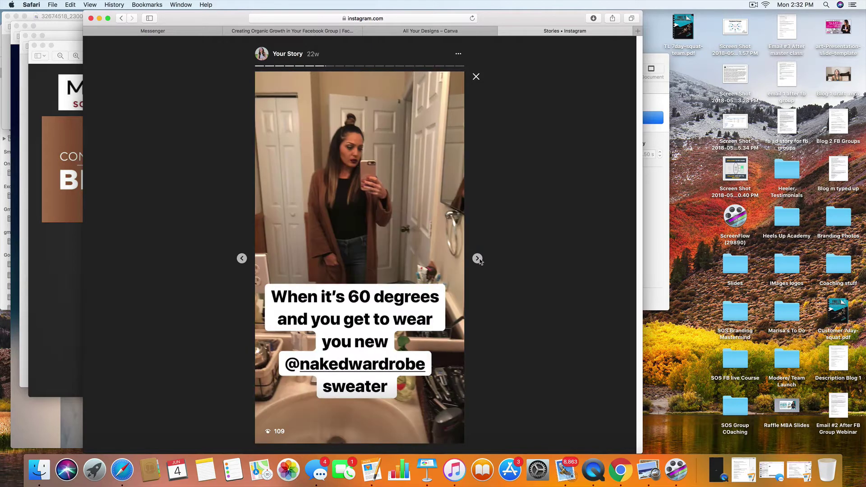
left_click(477, 259)
left_click(477, 259)
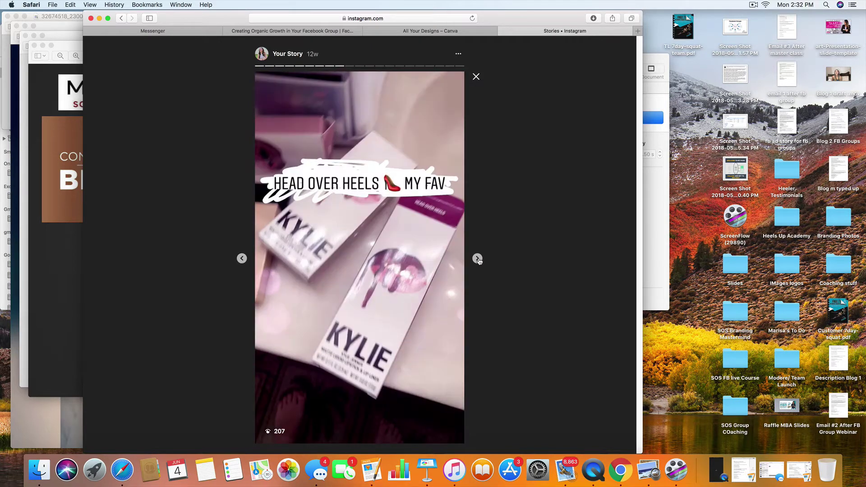
left_click(477, 258)
left_click(477, 258)
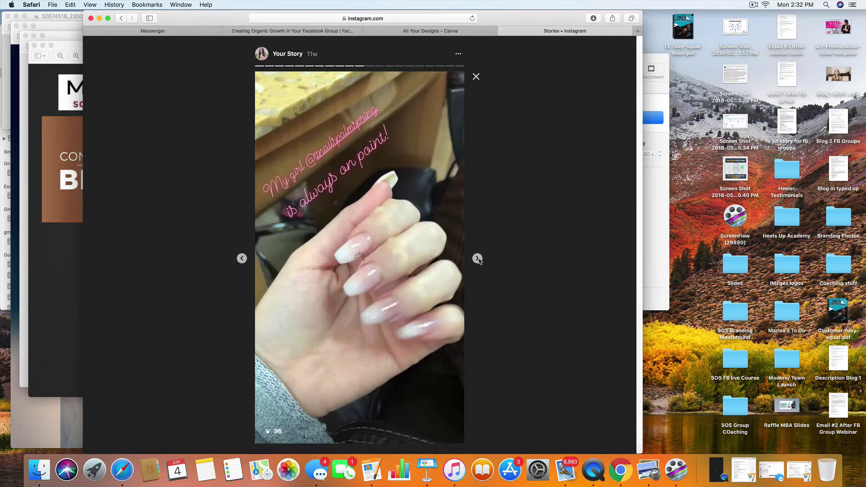
left_click(477, 258)
left_click(478, 258)
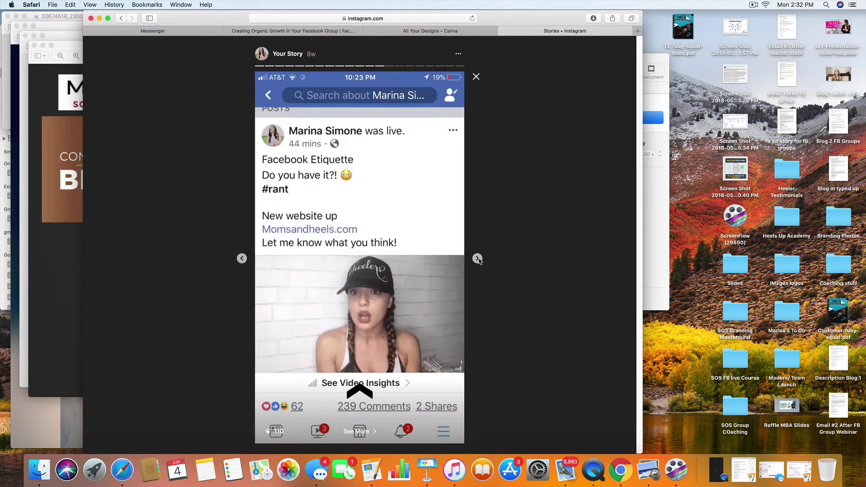
left_click(477, 259)
left_click(477, 258)
left_click(477, 258)
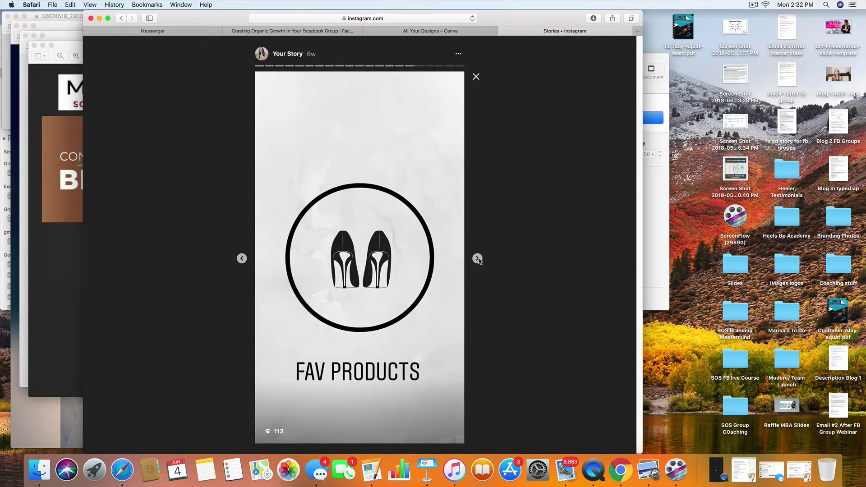
left_click(477, 259)
left_click(477, 259)
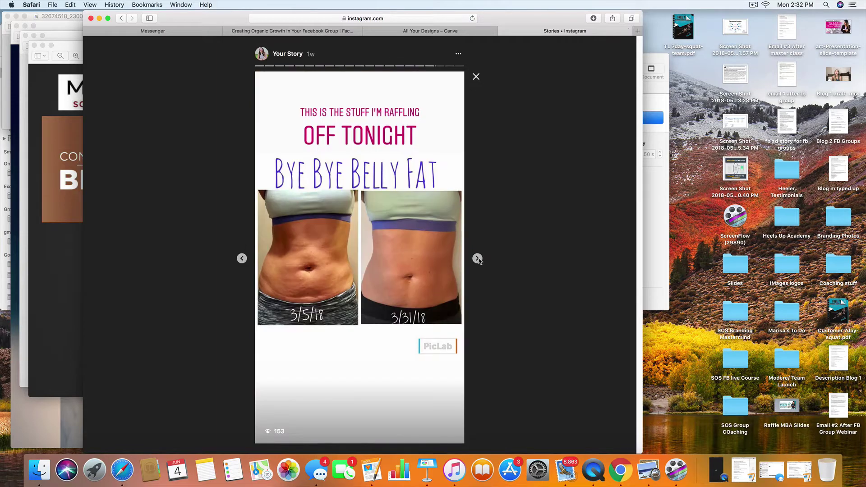
left_click(477, 258)
left_click(478, 260)
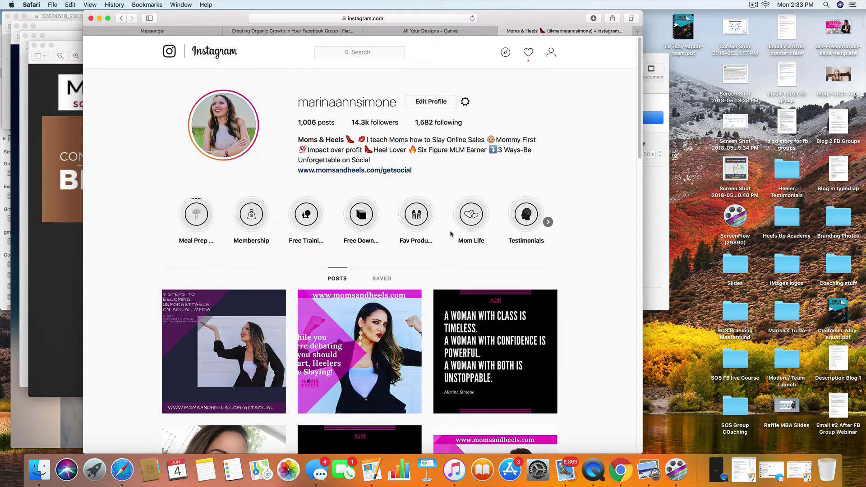
Close the Leadpages page, quit Chrome, and switch to the All Your Designs Canva tab
left_click(460, 35)
left_click(590, 33)
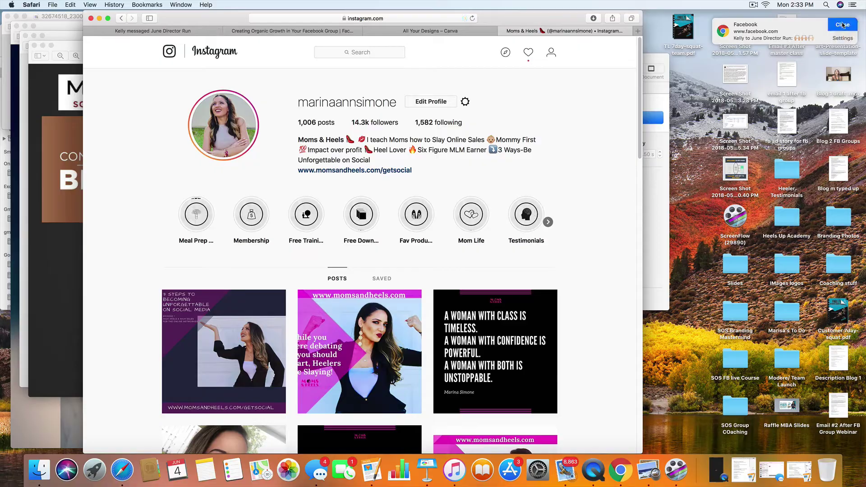
left_click(622, 472)
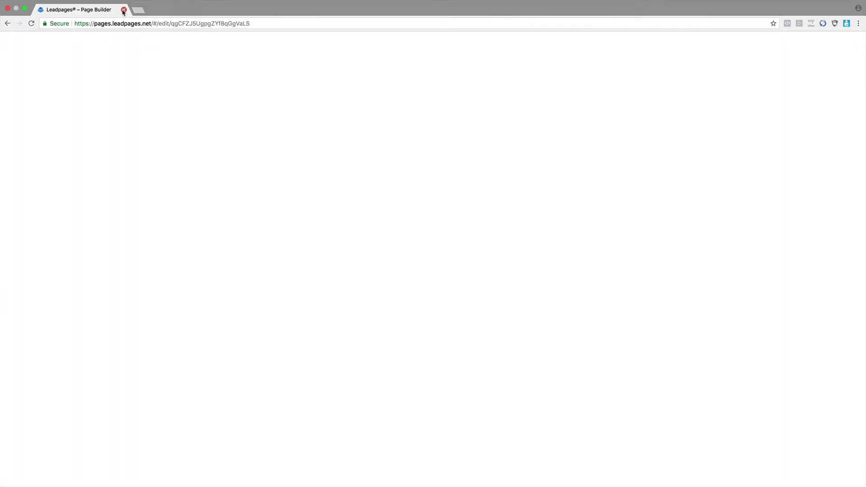
left_click(123, 10)
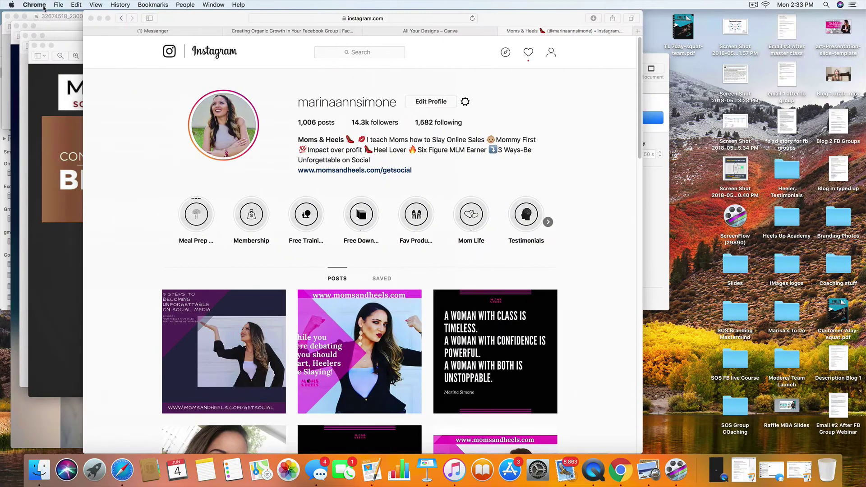
left_click(42, 6)
left_click(63, 119)
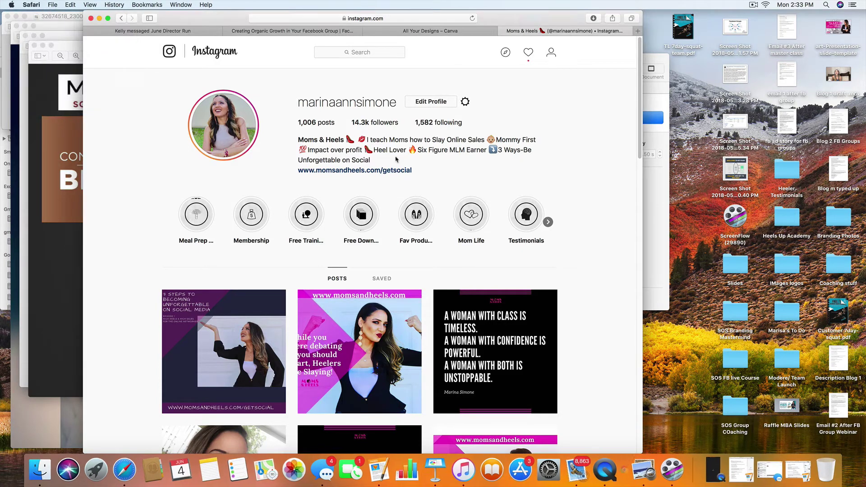
left_click(466, 31)
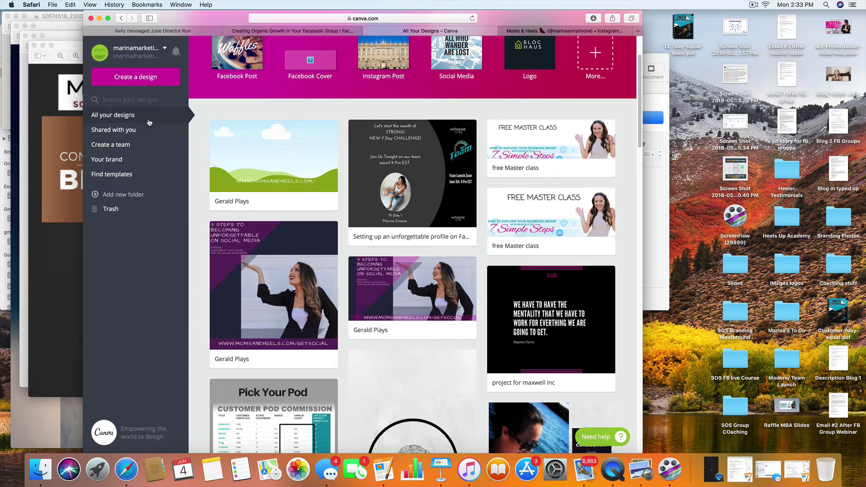
Open Canva's template marketplace and search templates for 'stories'
left_click(142, 82)
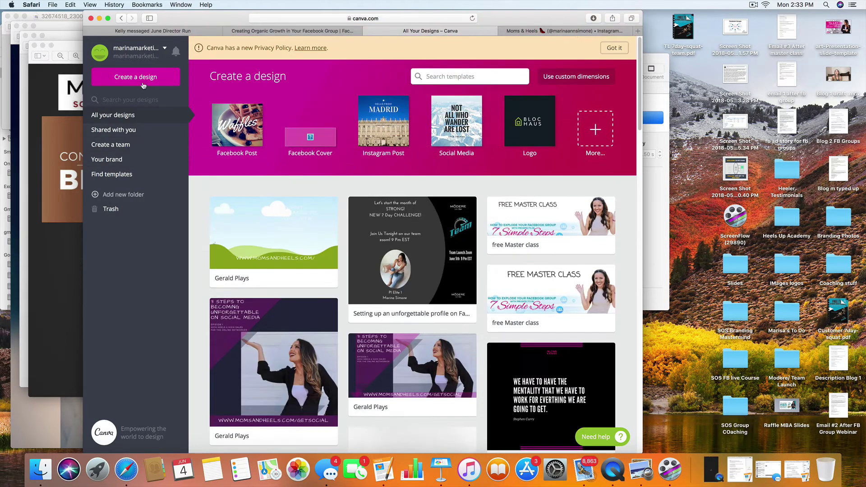
left_click(146, 79)
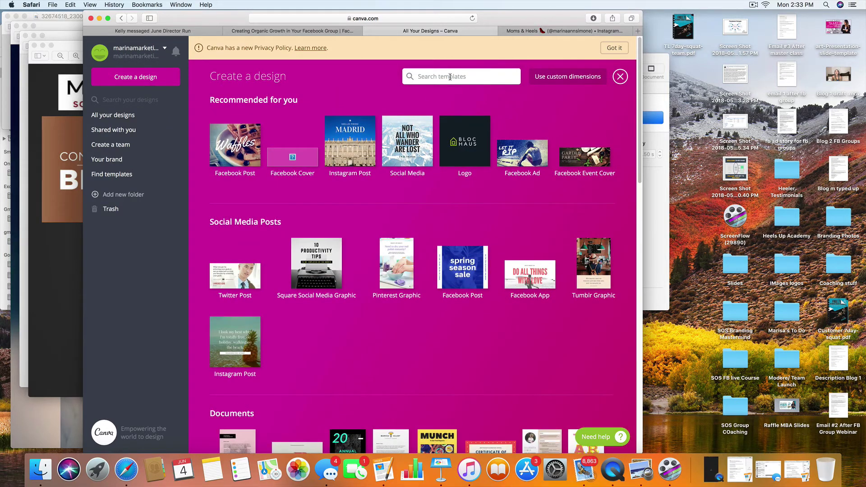
left_click(120, 180)
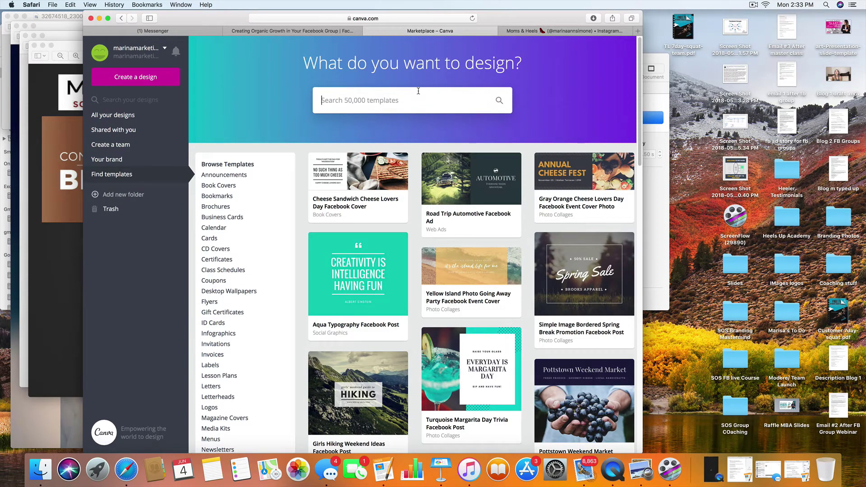
type("stories")
key("Return")
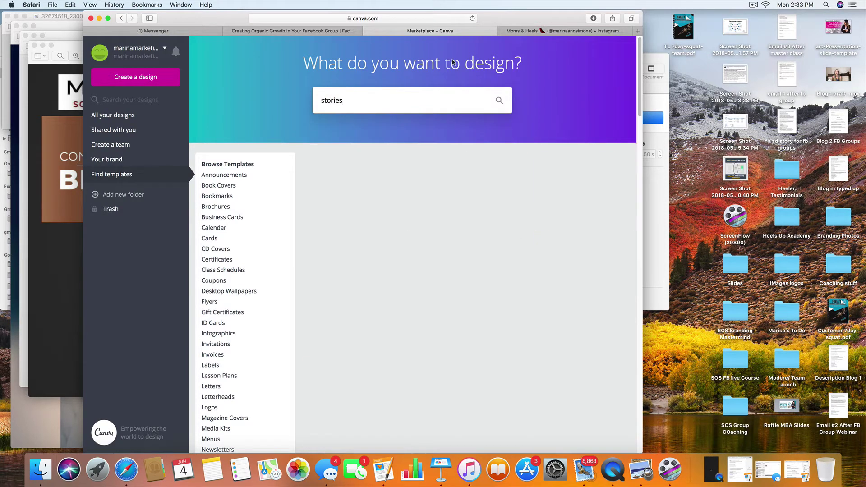
Scroll through the story template results
scroll(579, 265, "down", 3)
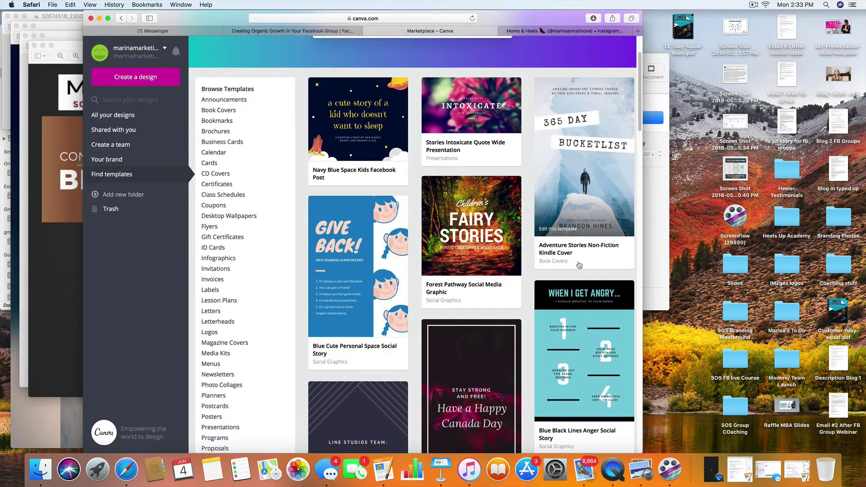
scroll(579, 265, "down", 3)
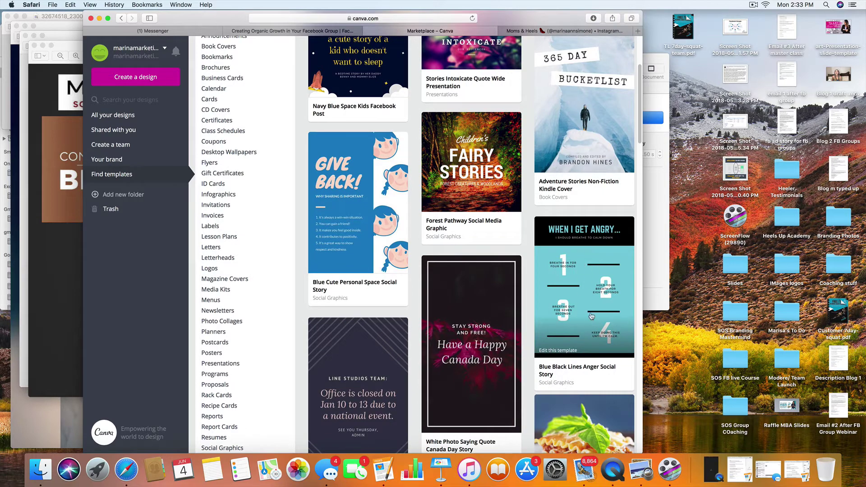
scroll(591, 298, "down", 3)
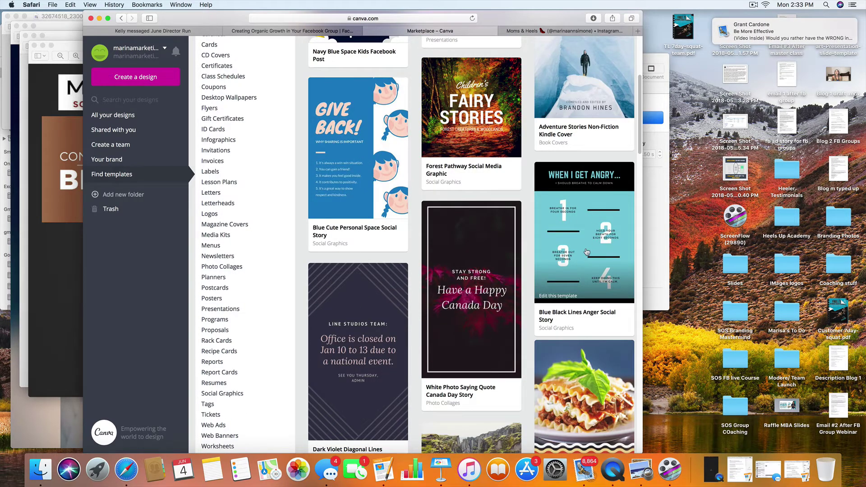
scroll(596, 198, "down", 12)
scroll(594, 227, "down", 17)
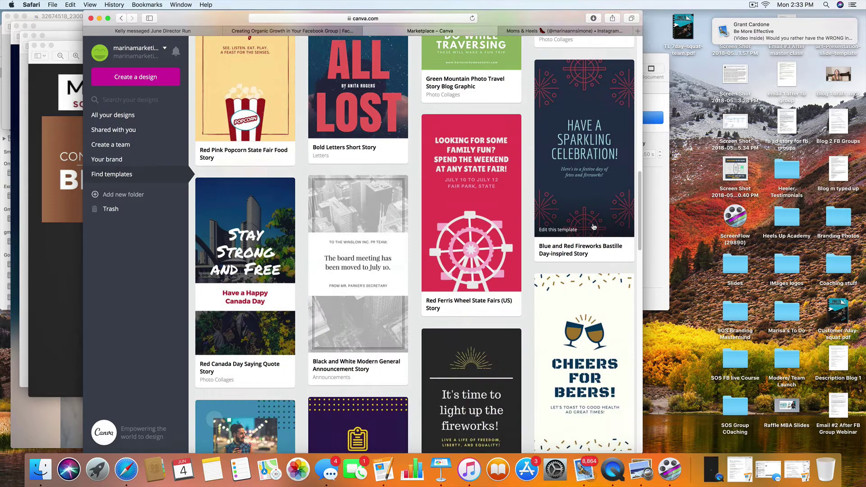
scroll(570, 234, "down", 10)
scroll(570, 235, "down", 5)
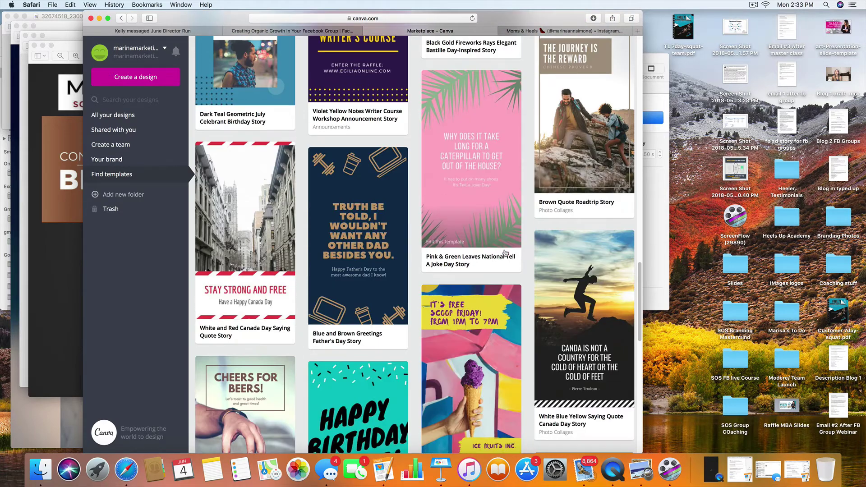
scroll(472, 247, "down", 20)
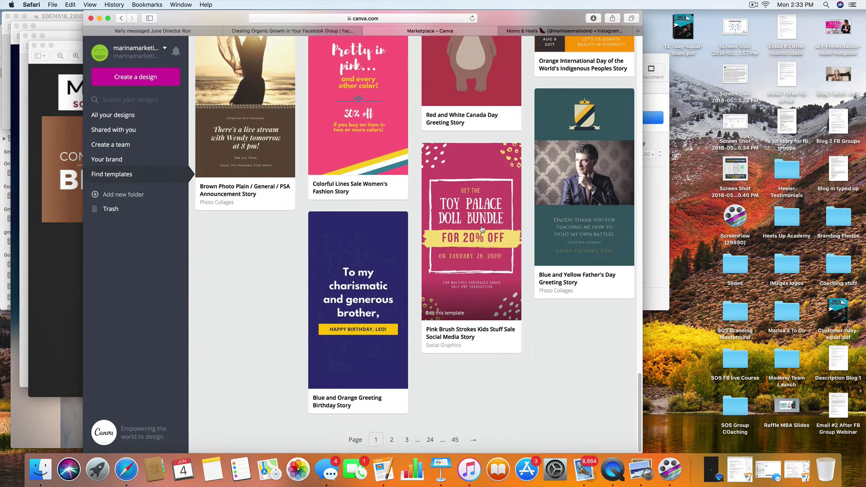
scroll(482, 229, "up", 20)
scroll(482, 229, "up", 20)
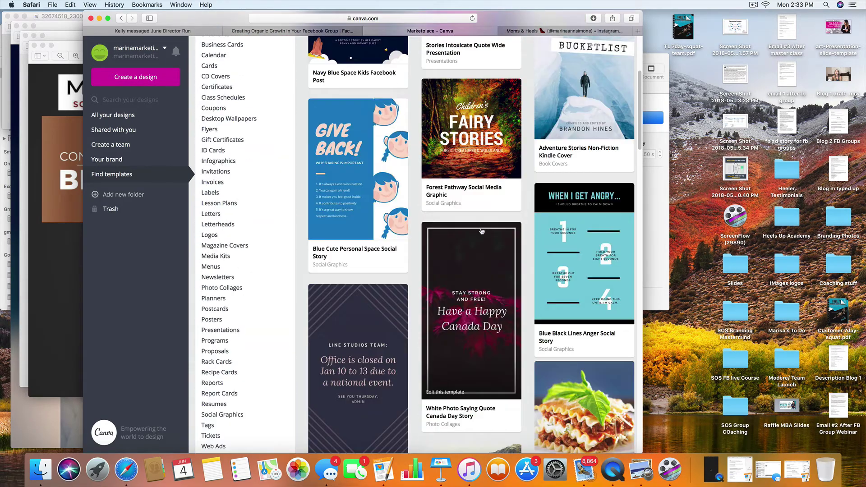
scroll(482, 231, "up", 10)
scroll(482, 231, "down", 15)
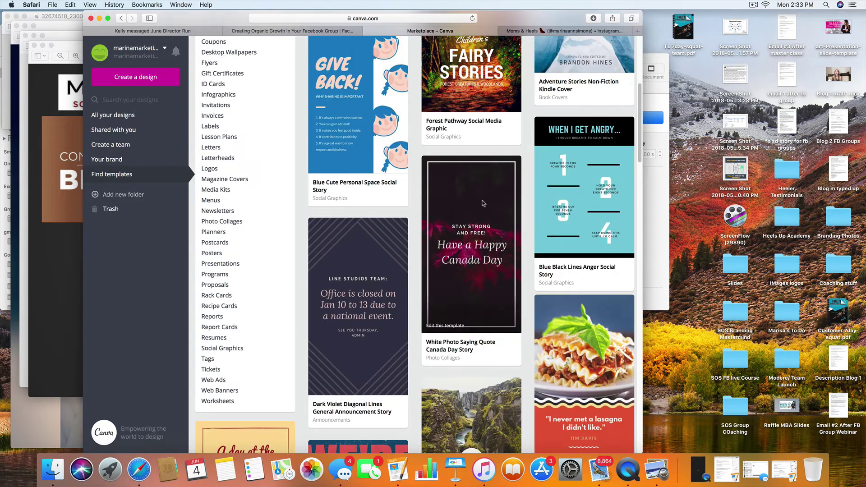
Create a design from the White Photo Saying Quote Canada Day Story template and select its STAY STRONG text
left_click(483, 203)
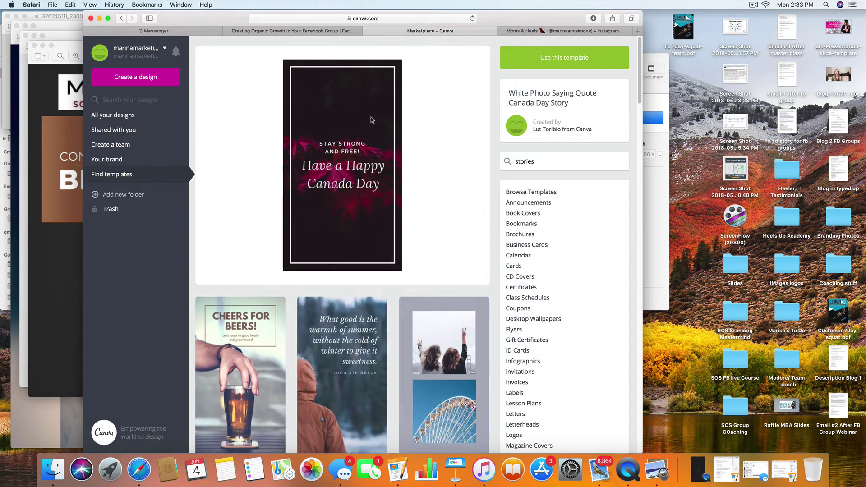
left_click(554, 64)
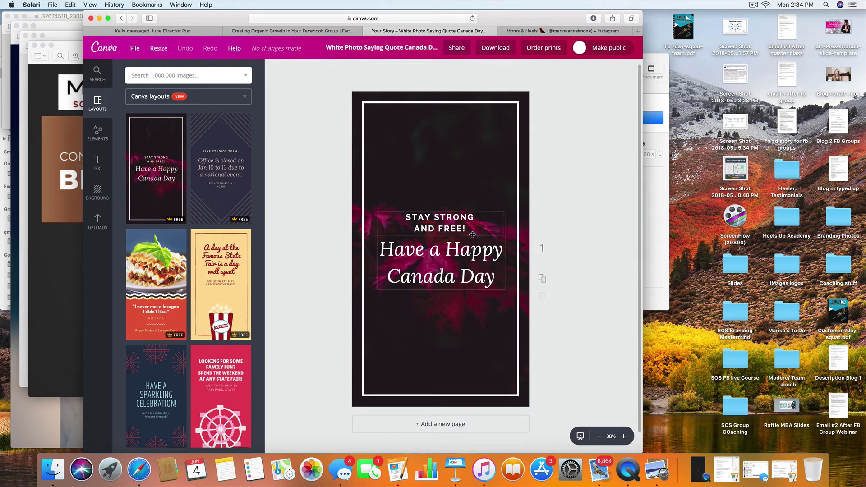
left_click(437, 223)
double_click(420, 220)
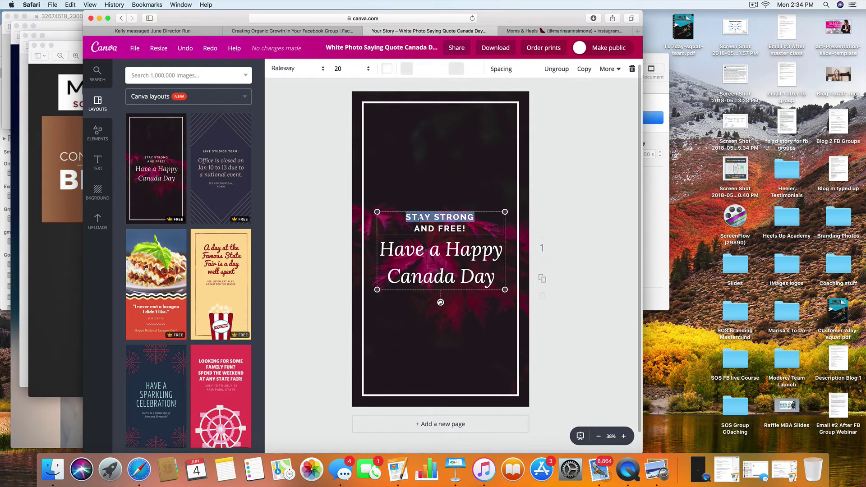
Delete the STAY STRONG AND FREE and Happy Canada Day text, then select the white frame
left_click(632, 69)
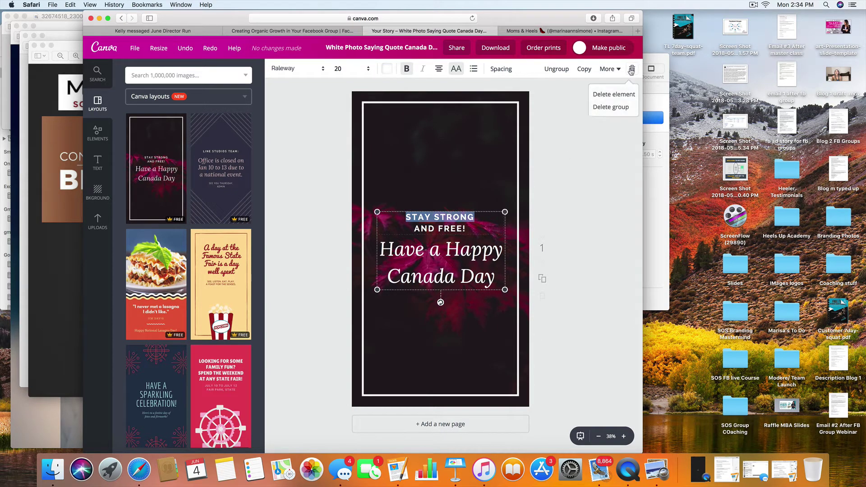
left_click(614, 95)
left_click(632, 68)
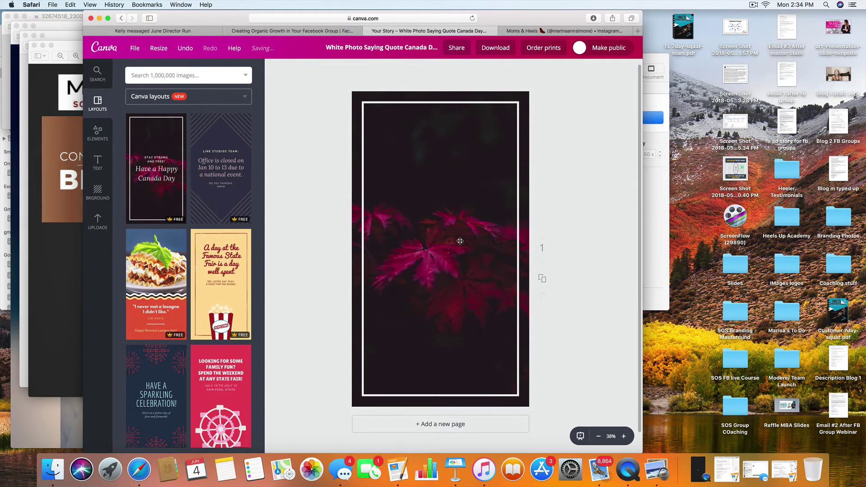
left_click(466, 206)
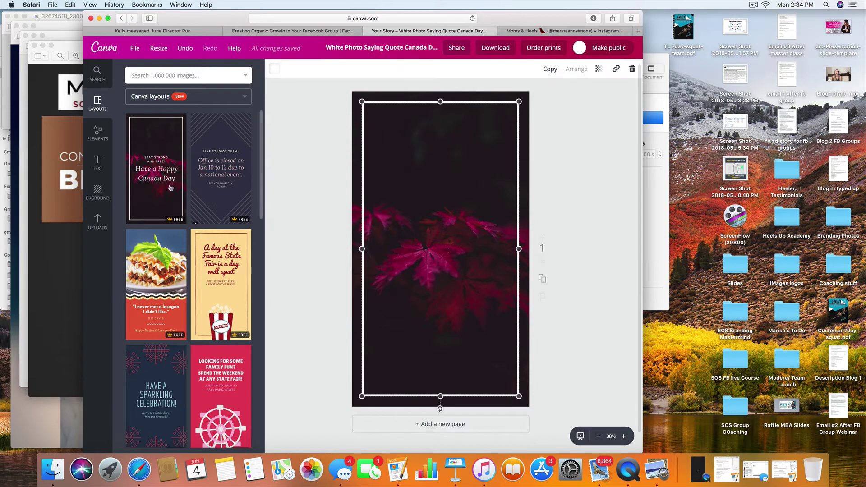
Set the page background to black and delete the white frame, leaf photo and cloud picture
left_click(98, 194)
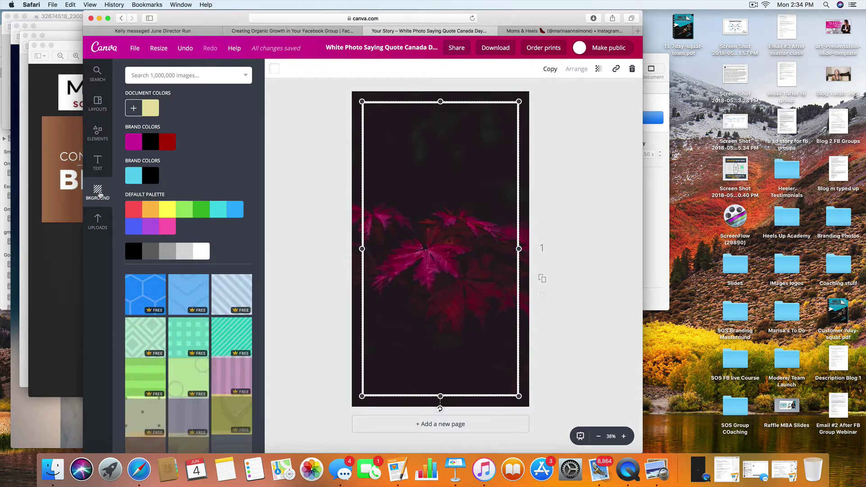
left_click(152, 178)
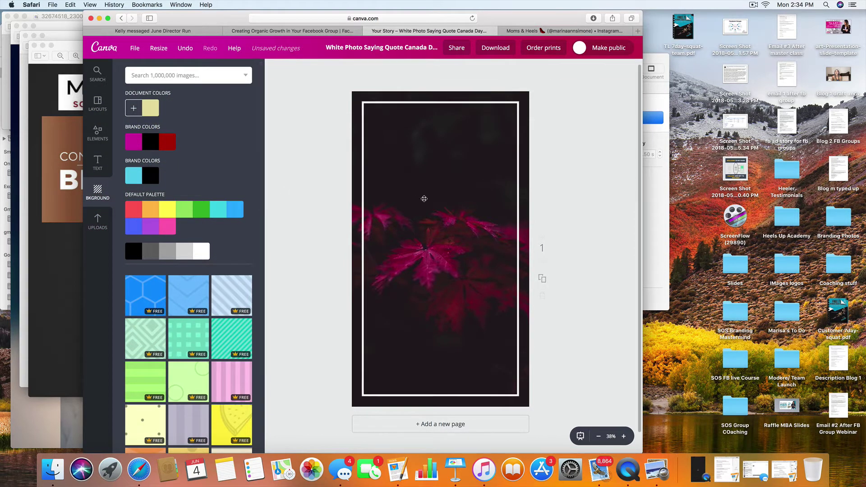
left_click(424, 198)
key("BackSpace")
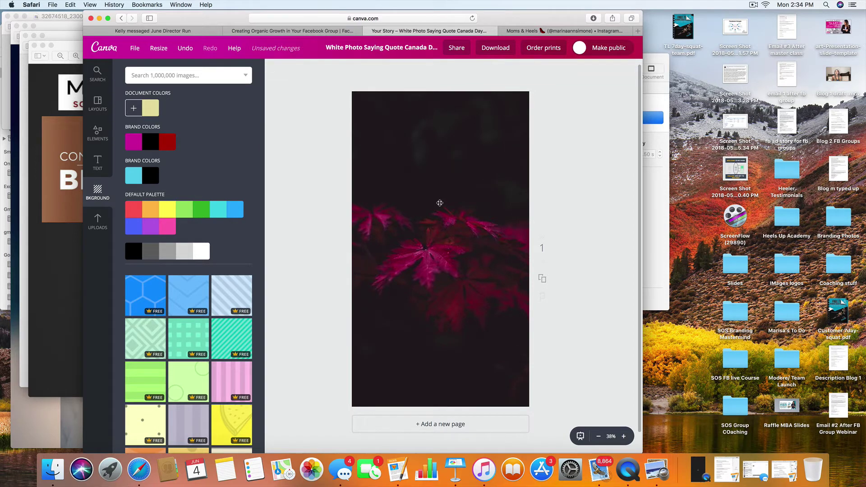
left_click(440, 202)
key("BackSpace")
left_click(561, 204)
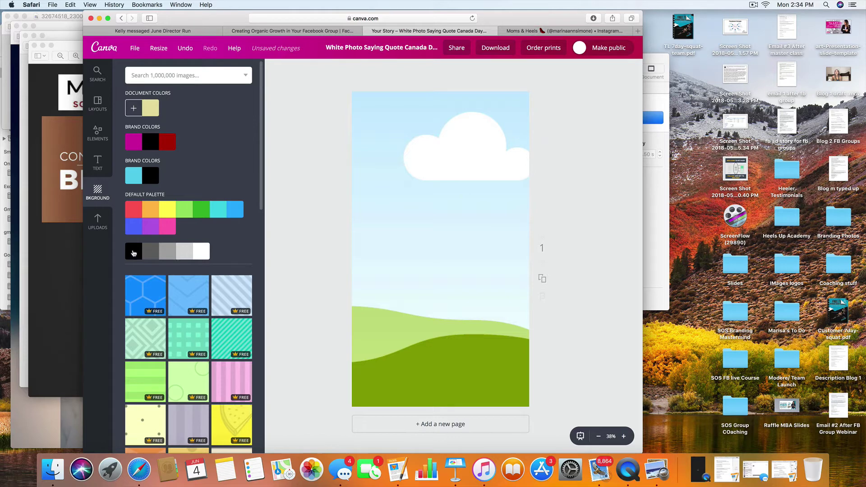
left_click(435, 257)
key("BackSpace")
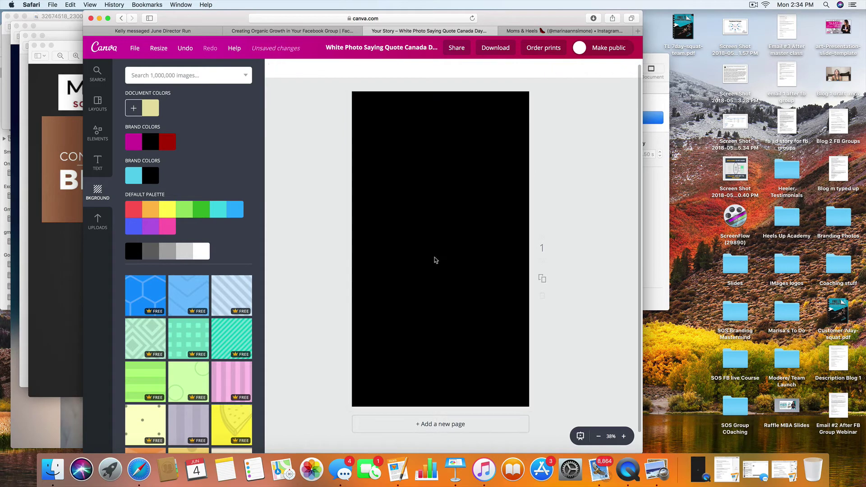
Try white, grey, pink, yellow, cyan and blue backgrounds, then settle back on black
left_click(201, 251)
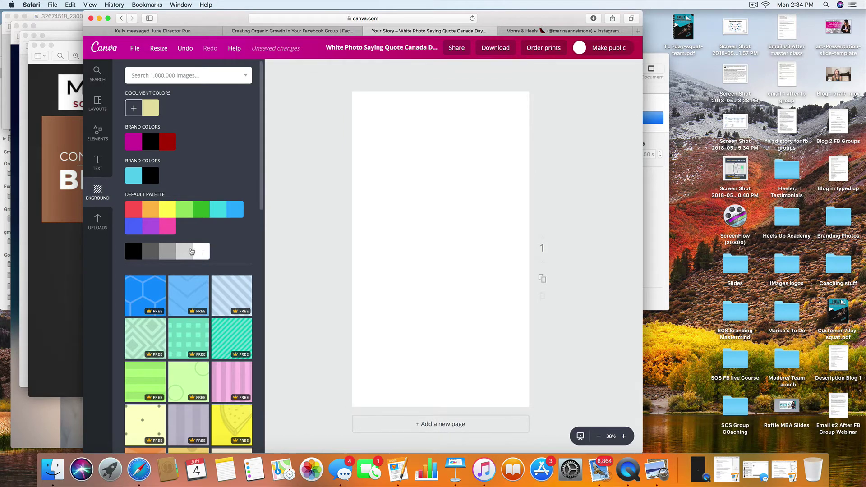
left_click(190, 251)
left_click(168, 227)
left_click(169, 211)
left_click(218, 210)
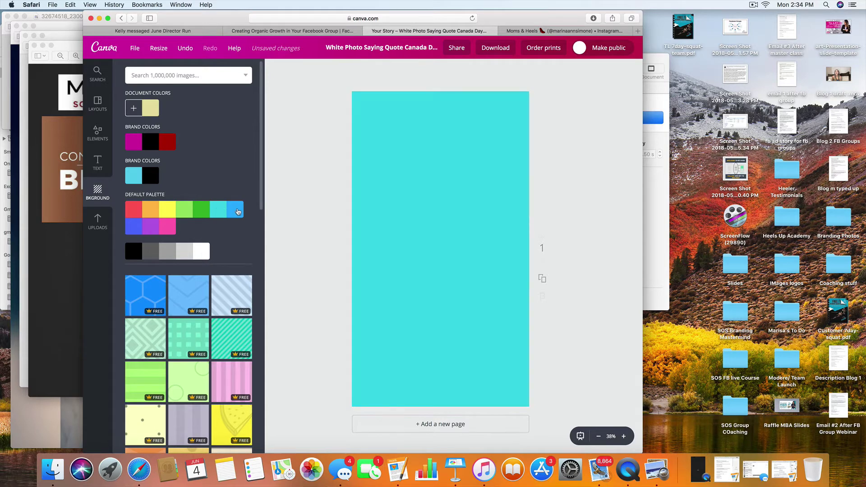
left_click(235, 210)
left_click(134, 252)
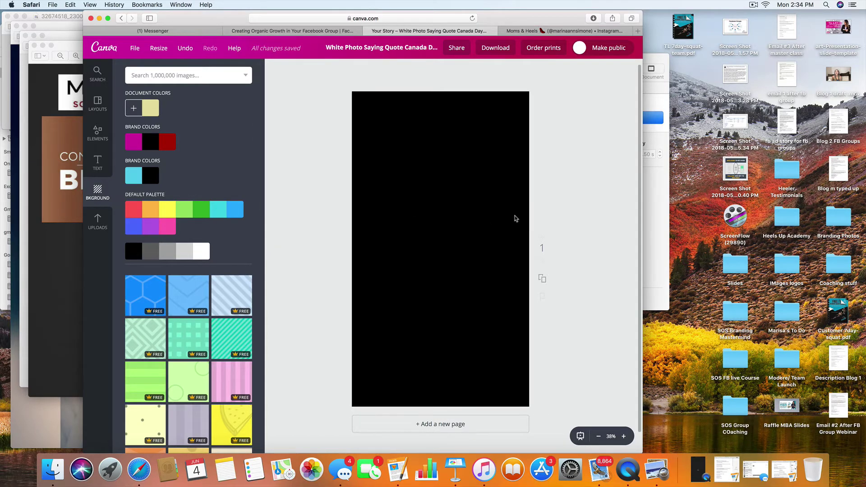
Search the elements for 'food' and drag the green crossed spoon-and-fork onto the page centre
left_click(96, 133)
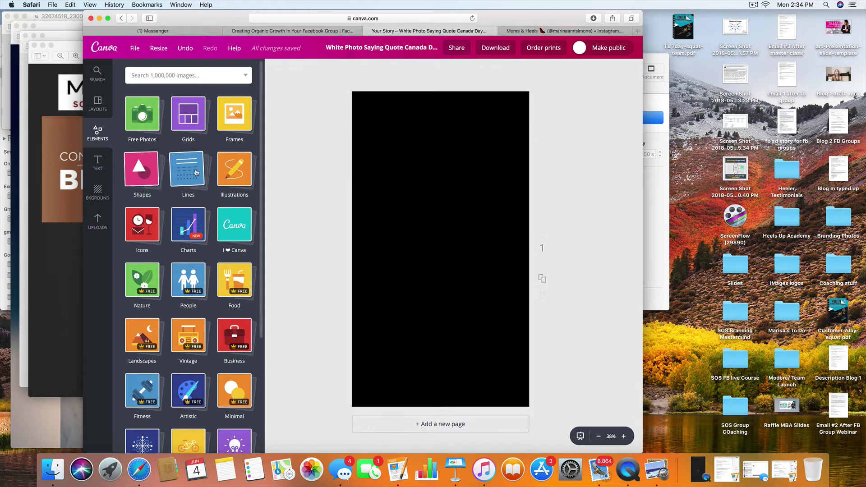
left_click(236, 169)
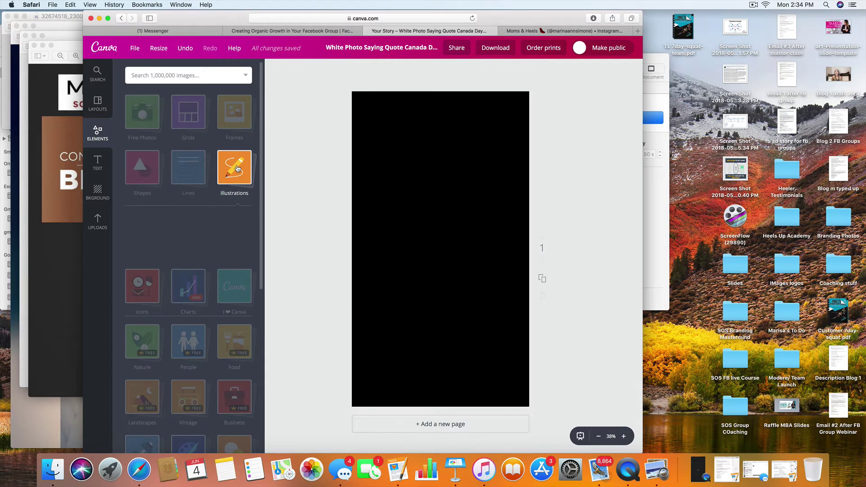
left_click(178, 75)
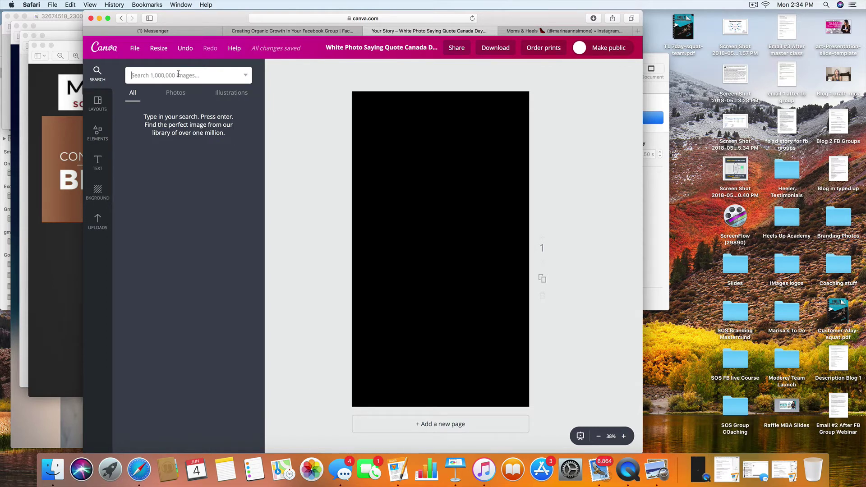
type("food")
key("Return")
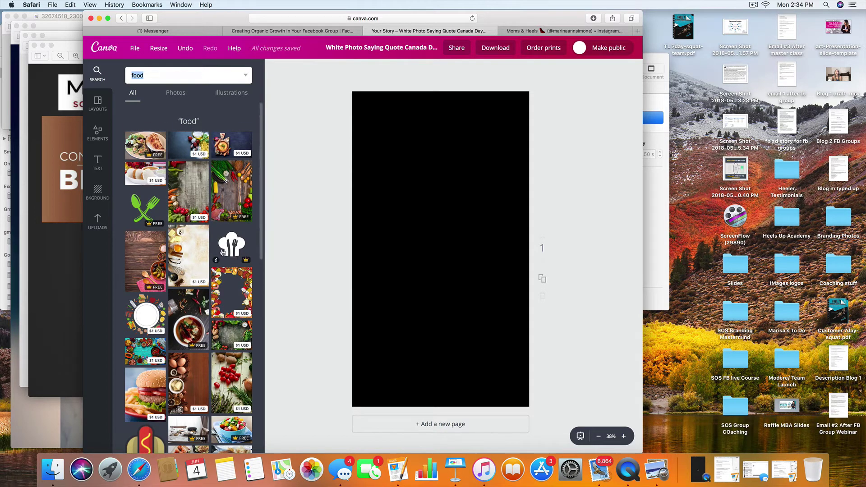
scroll(197, 234, "down", 1)
left_click_drag(146, 200, 447, 246)
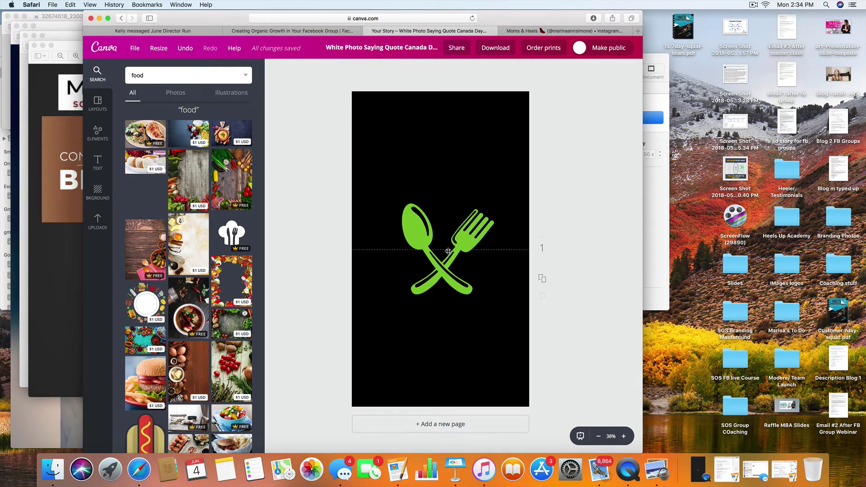
Recolour the spoon-and-fork graphic to the magenta brand colour and nudge it to the page centre
left_click(275, 68)
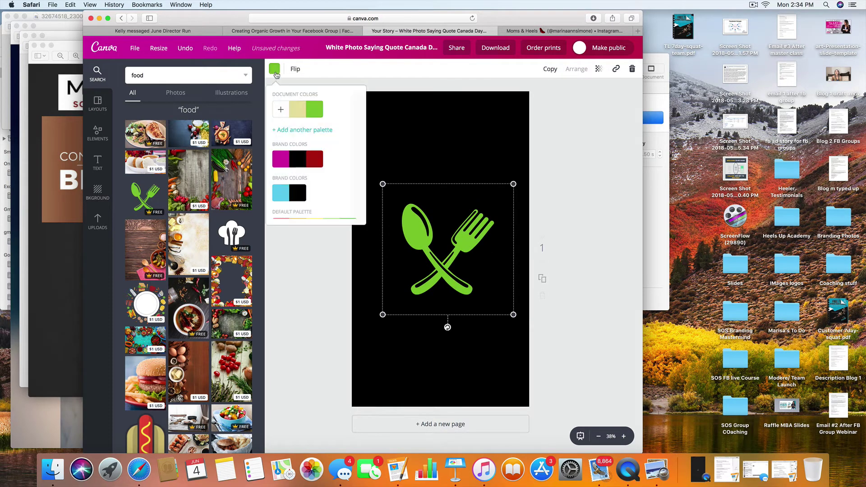
left_click(280, 161)
left_click(439, 242)
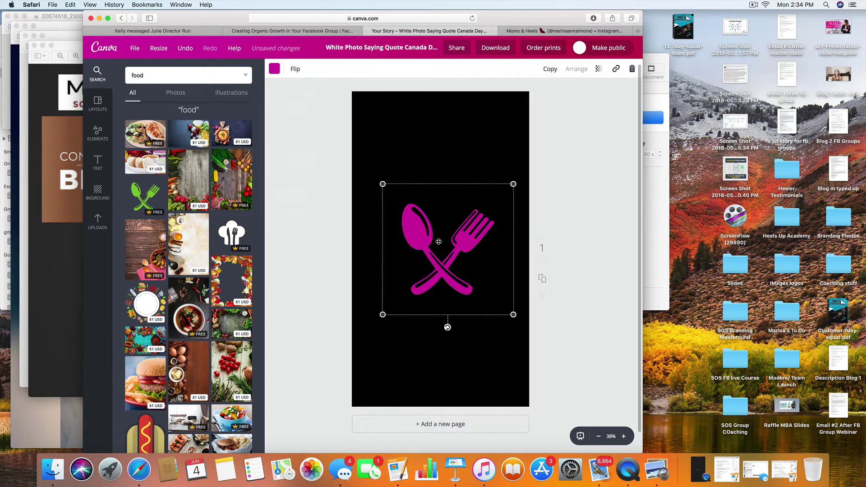
left_click_drag(447, 251, 438, 258)
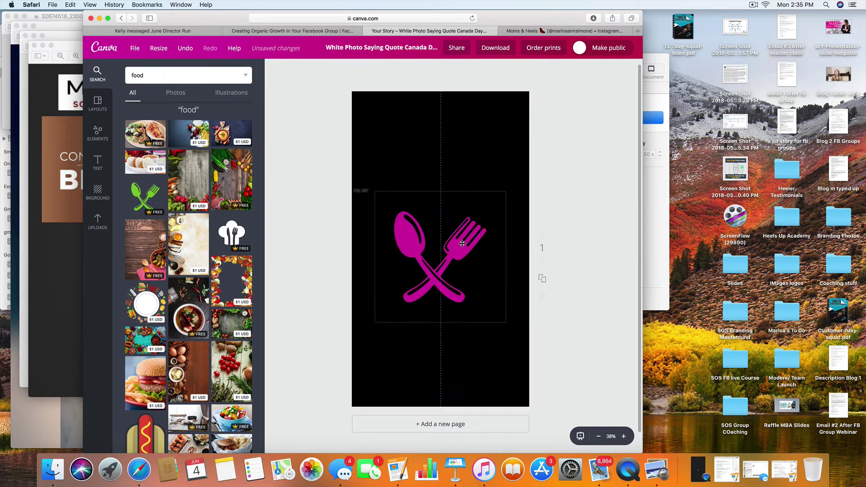
left_click(603, 228)
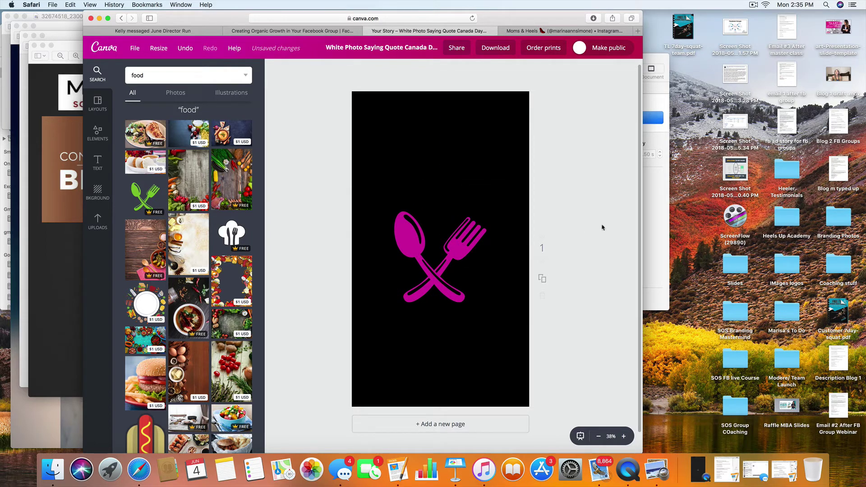
left_click(97, 132)
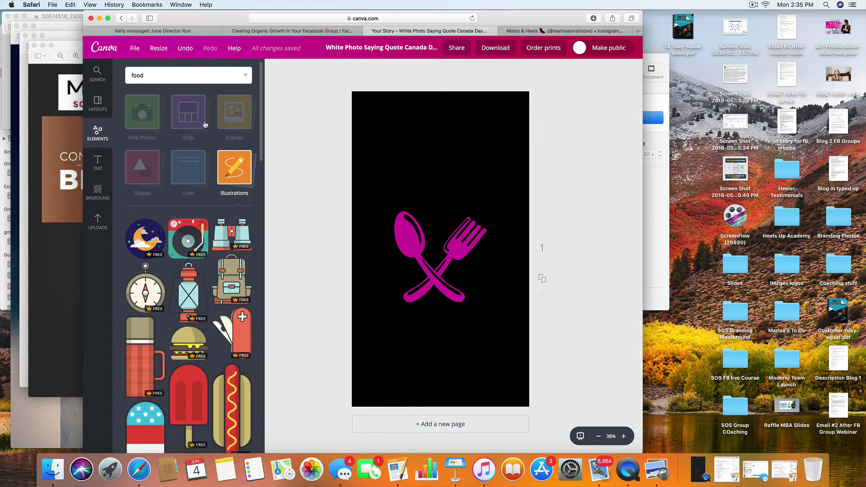
Add a circle outline from Shapes, then shrink and centre it around the spoon-and-fork
left_click(146, 165)
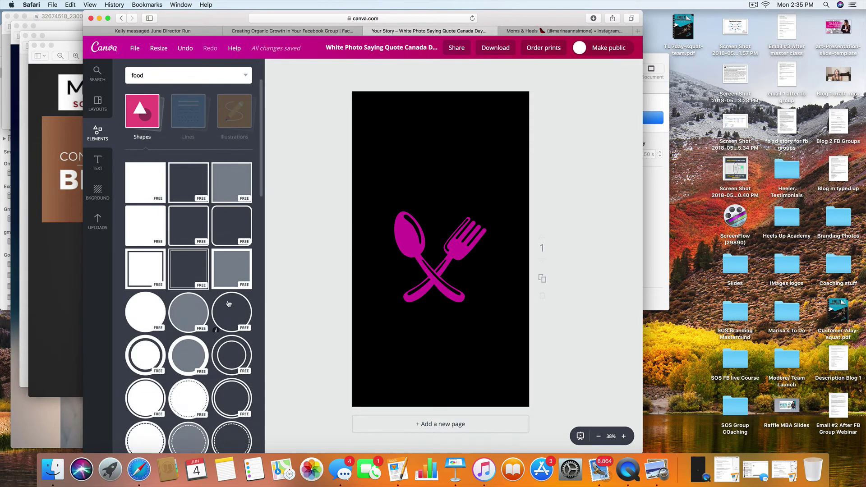
left_click(228, 303)
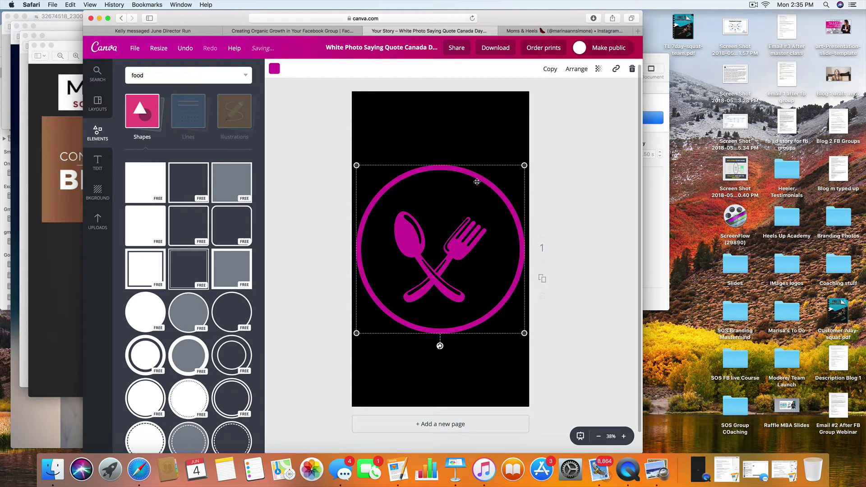
left_click_drag(476, 182, 473, 190)
left_click(588, 194)
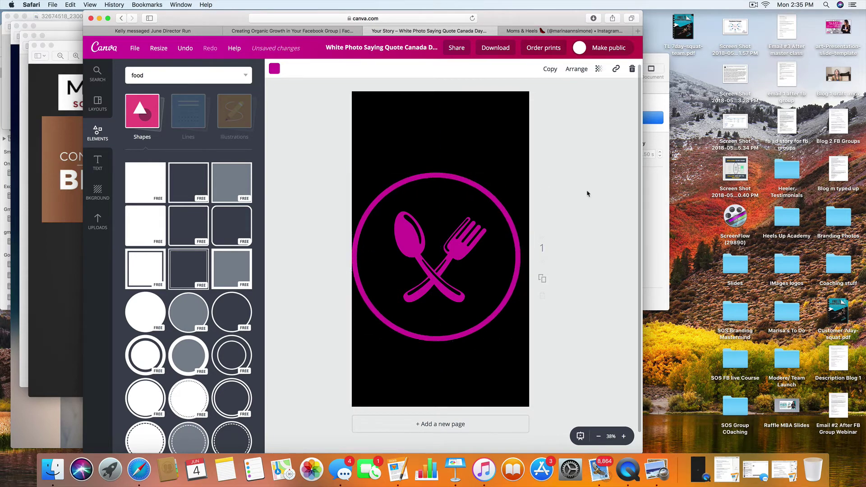
left_click(468, 185)
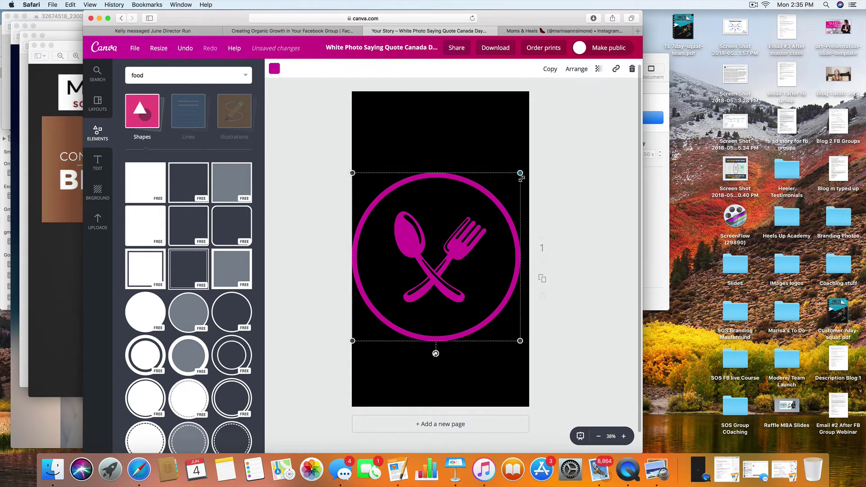
left_click_drag(521, 175, 480, 191)
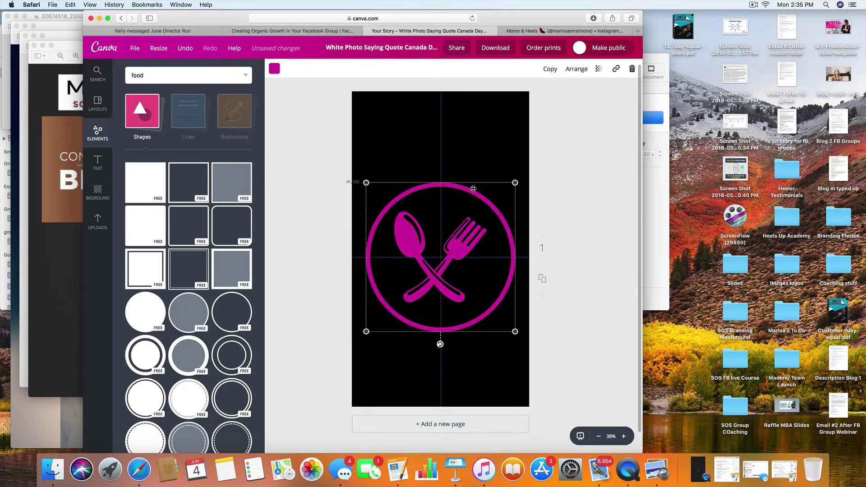
left_click_drag(469, 240, 460, 235)
left_click(576, 230)
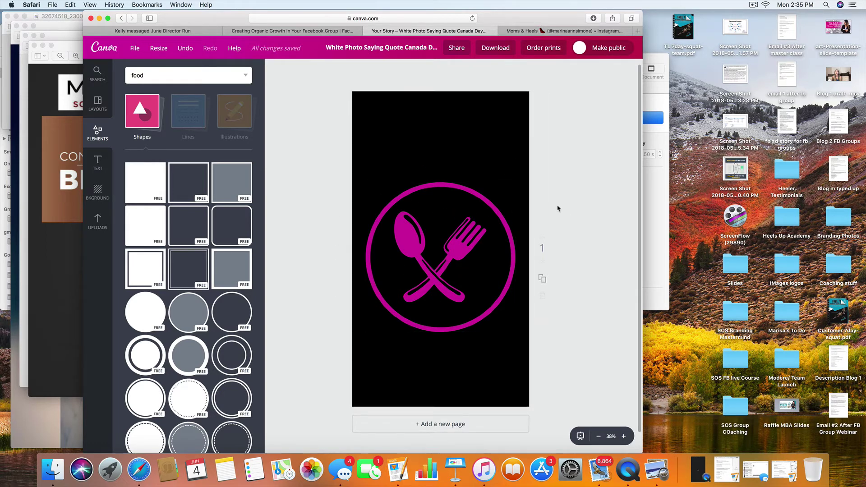
Check the download options, close them, and put the Safari window into full screen
left_click(497, 48)
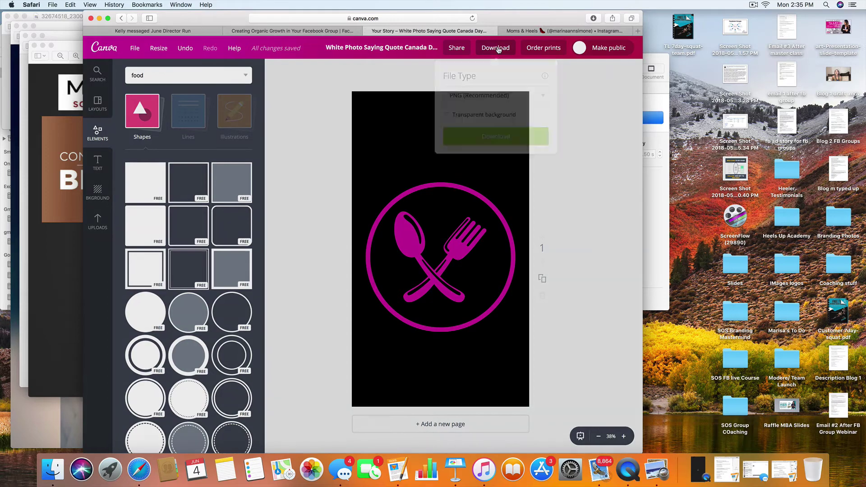
left_click(617, 130)
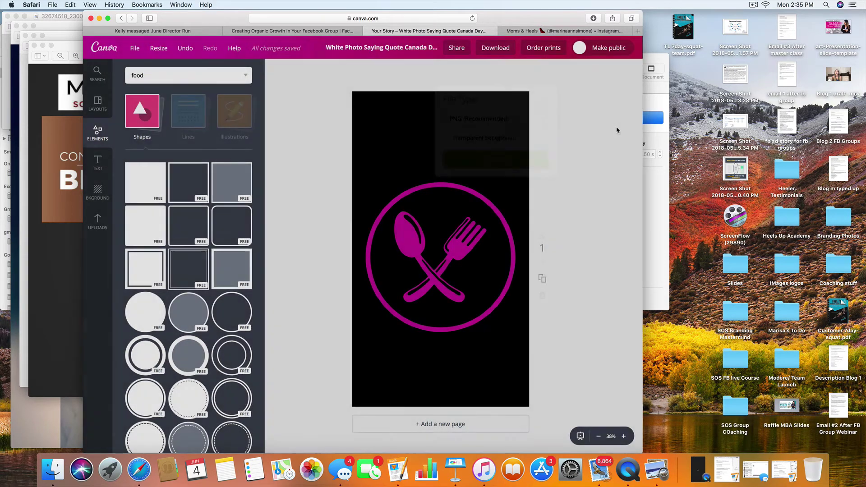
left_click(109, 18)
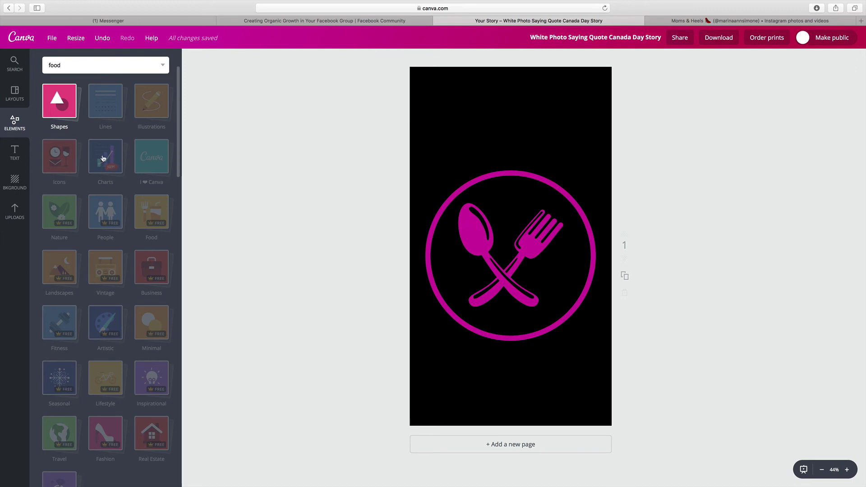
Browse the Icons collection in Elements beside the finished spoon-and-fork design
left_click(62, 159)
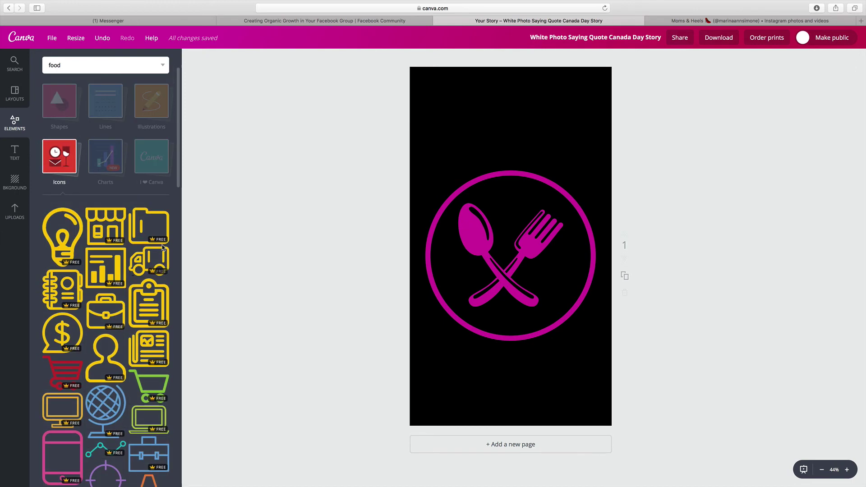
scroll(165, 247, "down", 5)
scroll(160, 246, "down", 15)
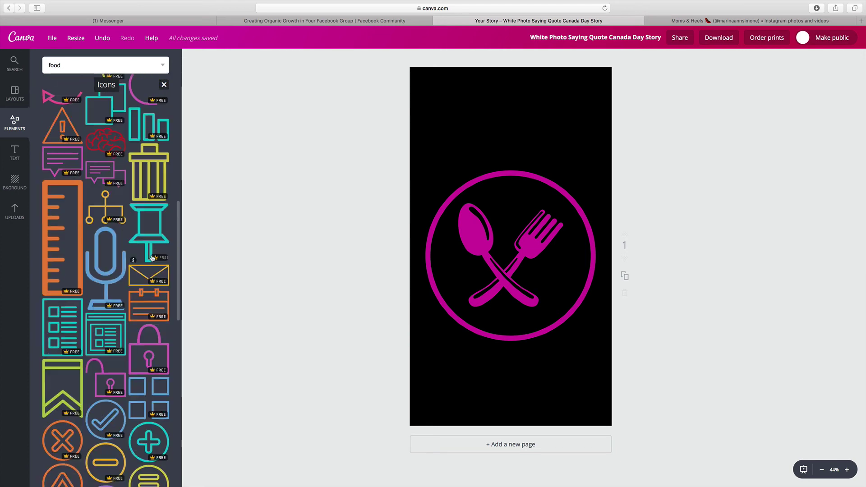
scroll(153, 258, "down", 3)
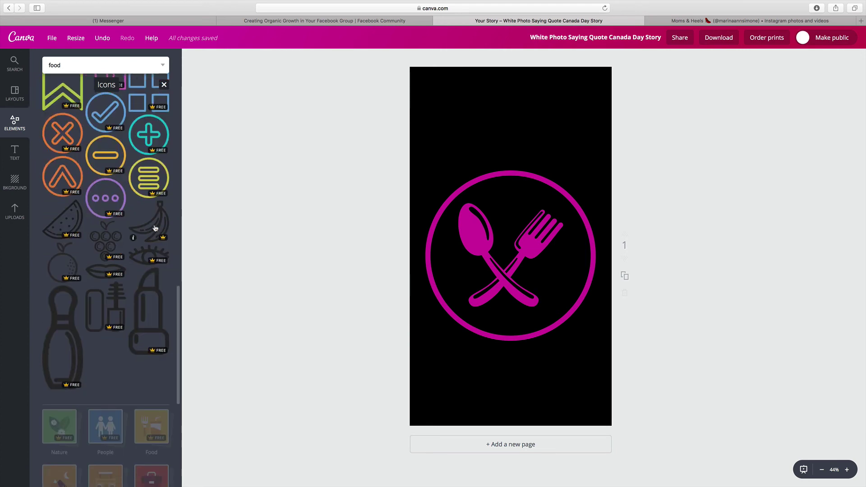
scroll(153, 278, "down", 2)
scroll(153, 279, "down", 15)
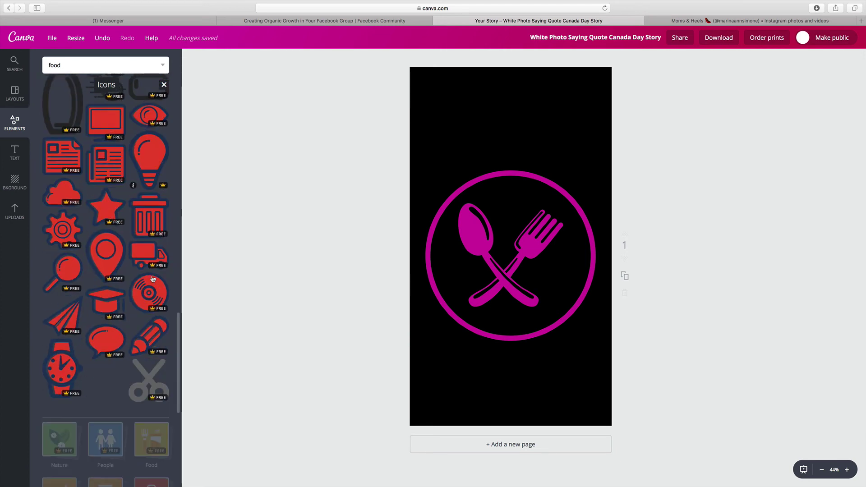
scroll(153, 279, "up", 20)
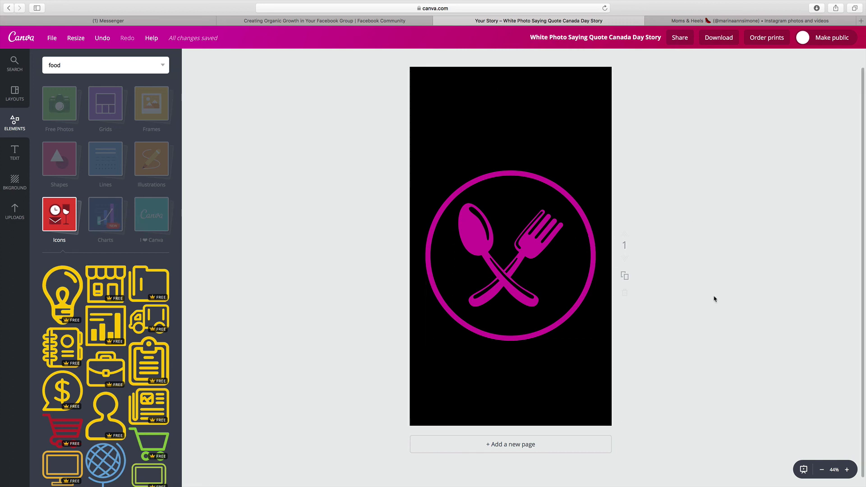
mouse_move(657, 6)
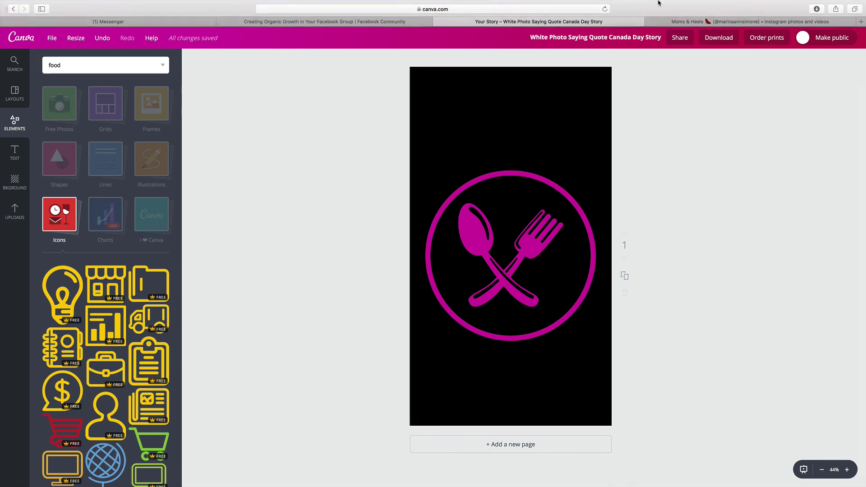
left_click(753, 4)
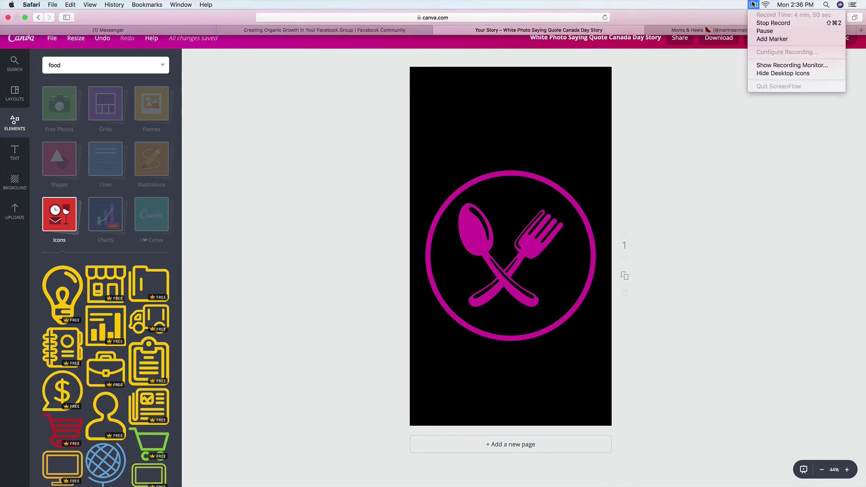